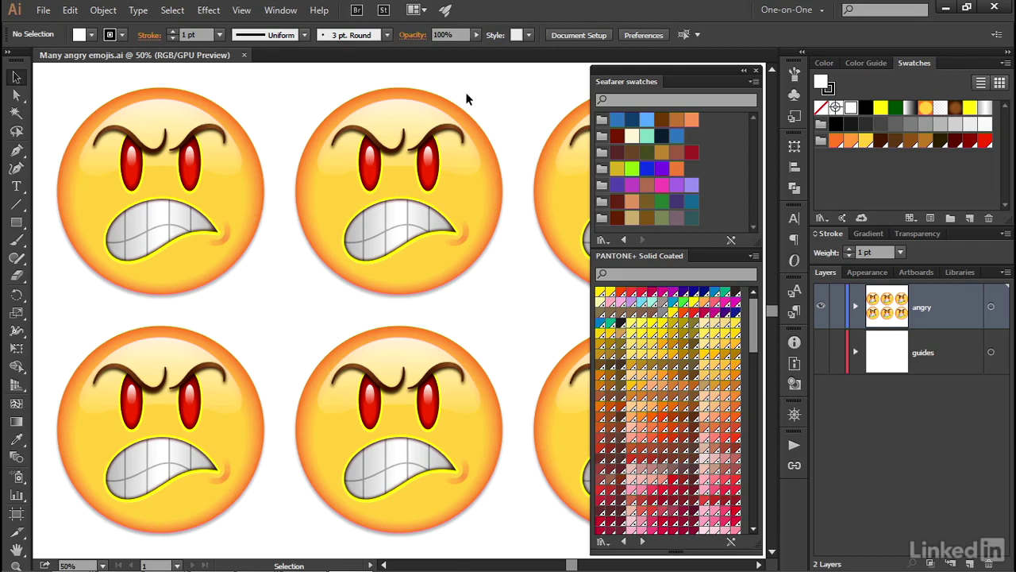
# Step: Close the floating Seafarer and PANTONE+ Solid Coated swatch panels, then zoom in on the artwork
pyautogui.click(756, 71)
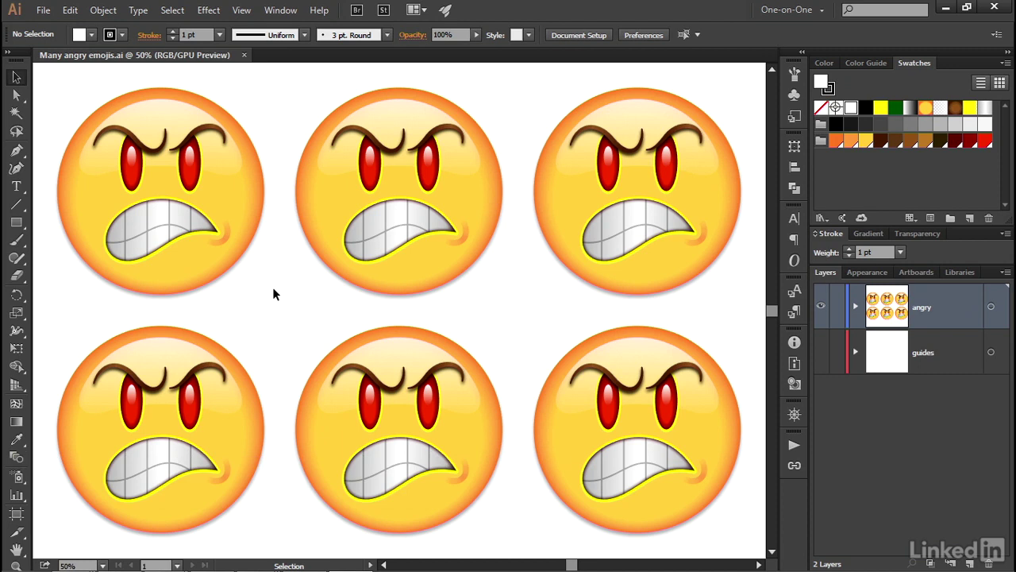
pyautogui.keyDown('ctrl'); pyautogui.click(164, 151); pyautogui.keyUp('ctrl')
# Step: Zoom to 150% on one emoji, centre its face, and select both red eyes
pyautogui.keyDown('ctrl'); pyautogui.click(388, 324); pyautogui.keyUp('ctrl')
pyautogui.keyDown('ctrl'); pyautogui.click(387, 324); pyautogui.keyUp('ctrl')
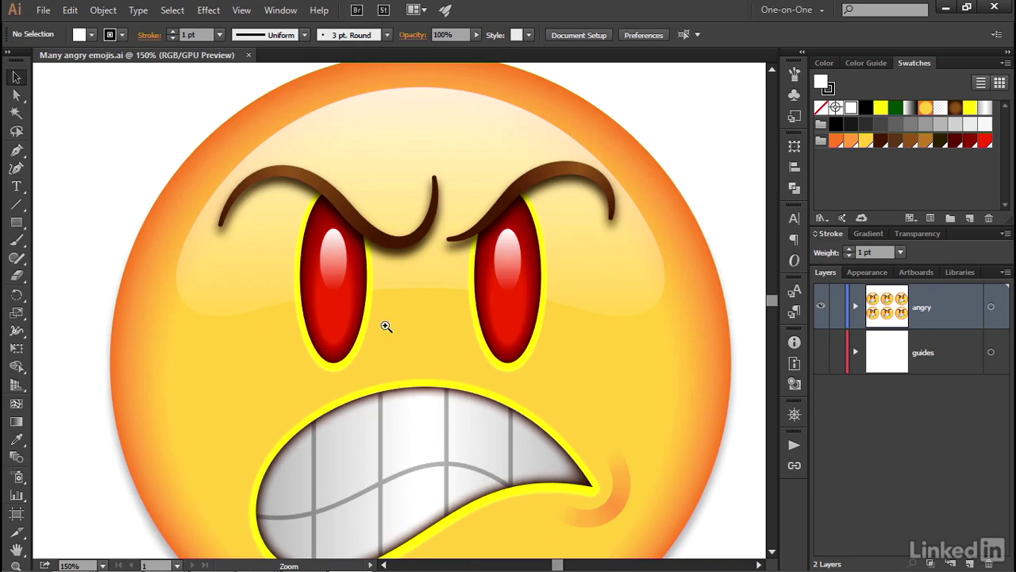
pyautogui.moveTo(374, 318); pyautogui.dragTo(333, 248)
pyautogui.click(288, 221)
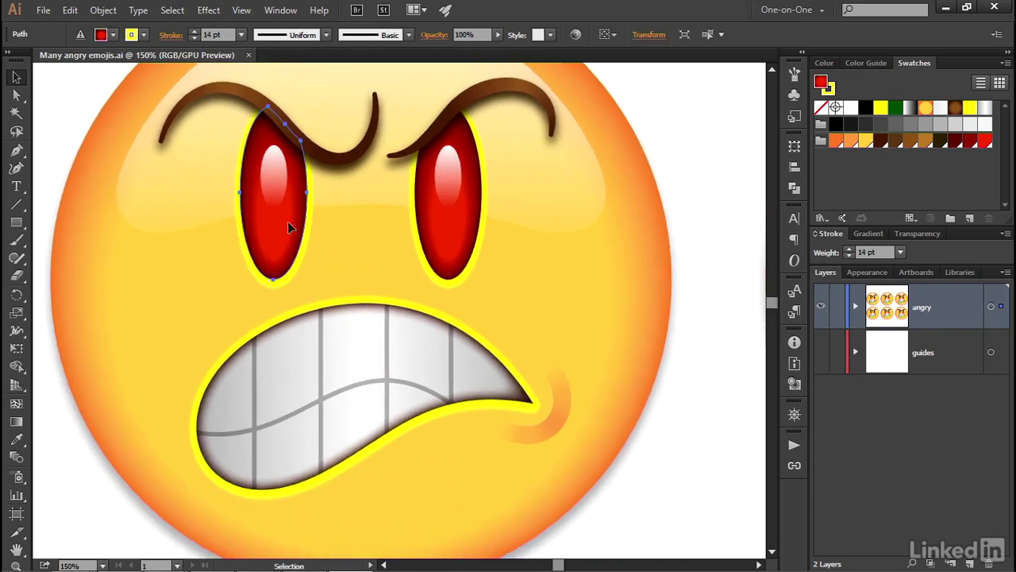
pyautogui.keyDown('shift'); pyautogui.click(445, 232); pyautogui.keyUp('shift')
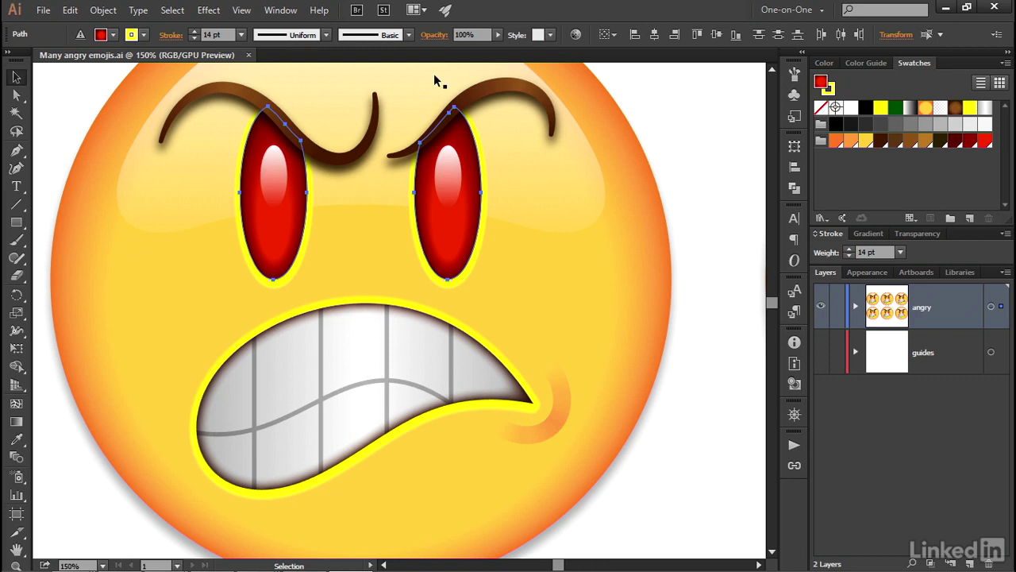
# Step: In the Appearance panel, check the eyes' white highlight fill, red fill and yellow 14 pt stroke
pyautogui.click(290, 13)
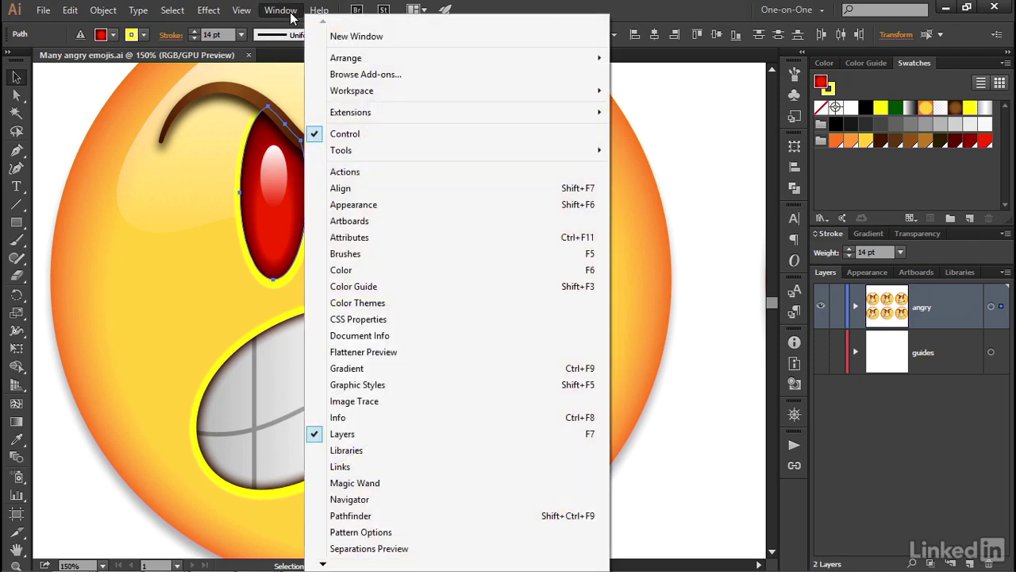
pyautogui.click(425, 204)
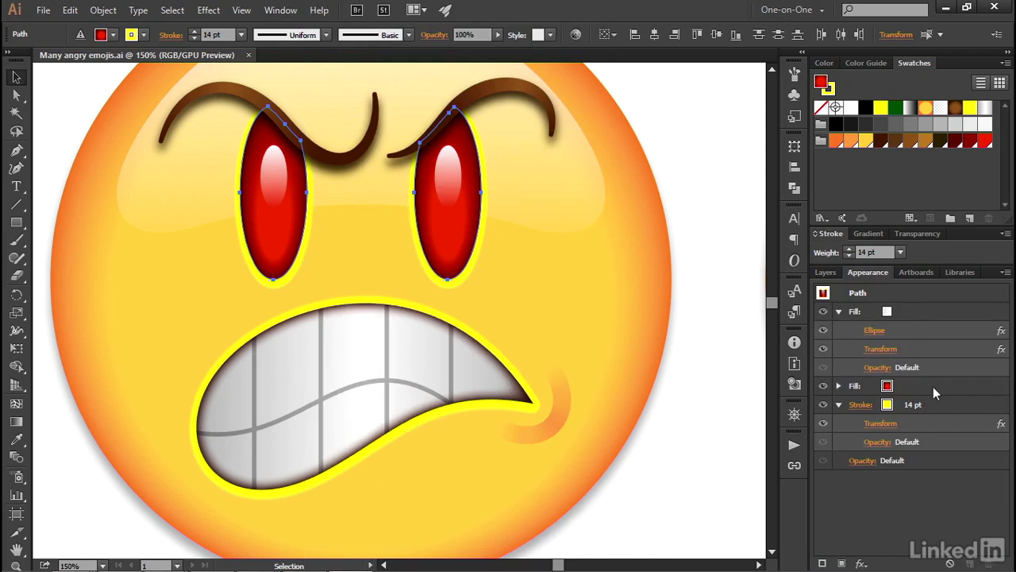
pyautogui.click(824, 312)
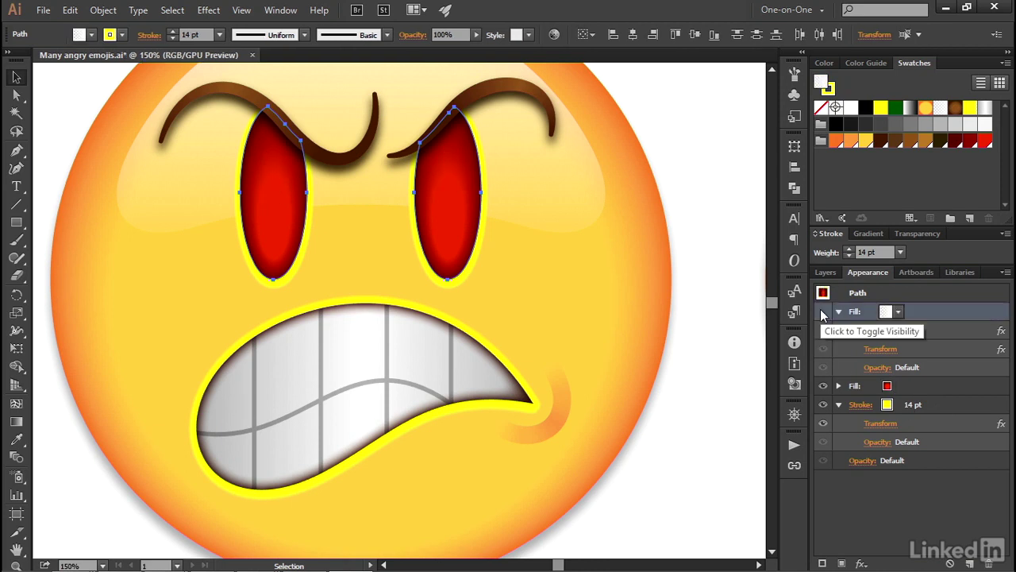
pyautogui.click(823, 311)
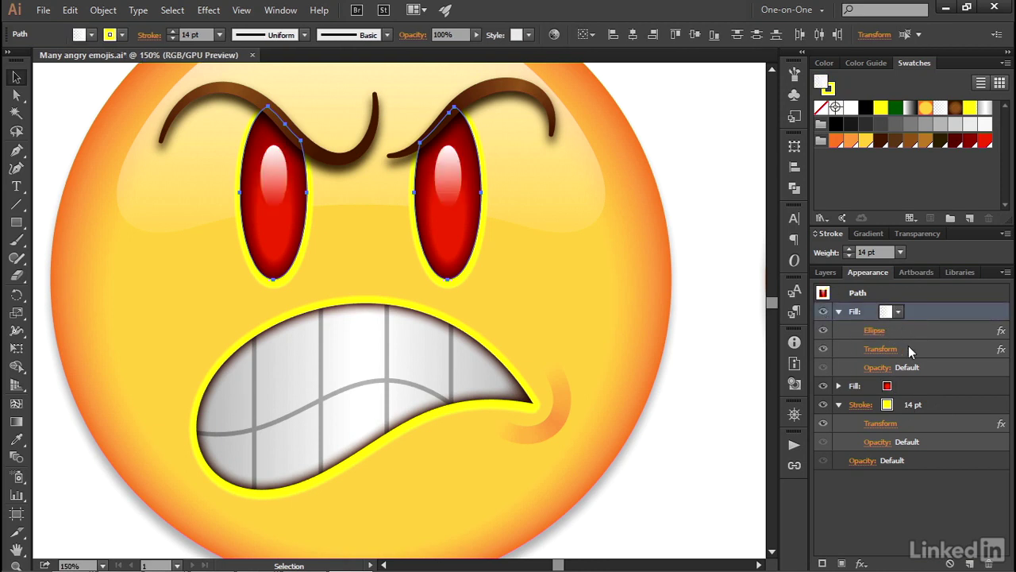
pyautogui.click(822, 386)
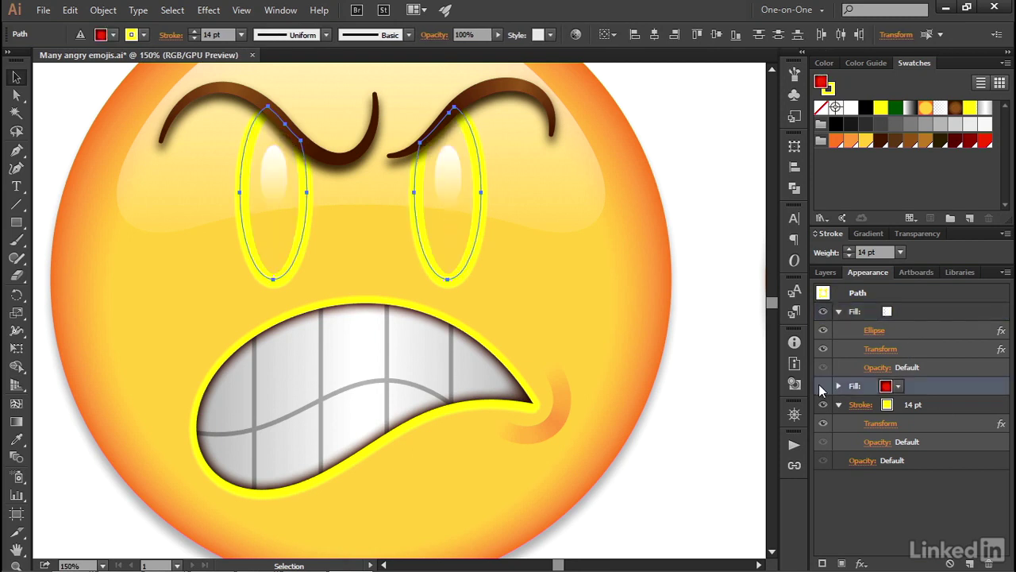
pyautogui.click(823, 386)
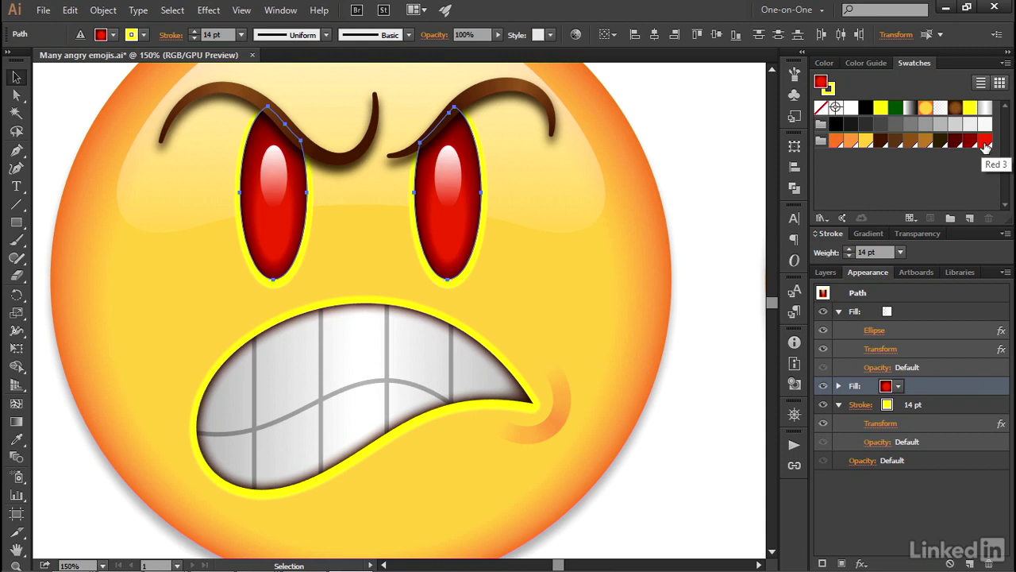
pyautogui.click(941, 404)
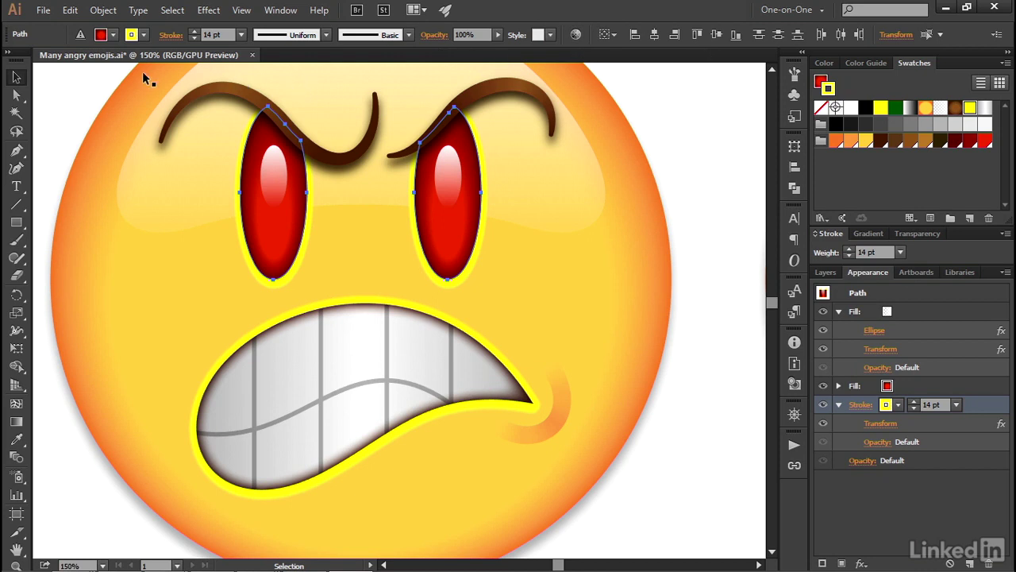
# Step: Open Edit > Edit Colors > Recolor Artwork for the eyes and move the dialog left
pyautogui.click(71, 10)
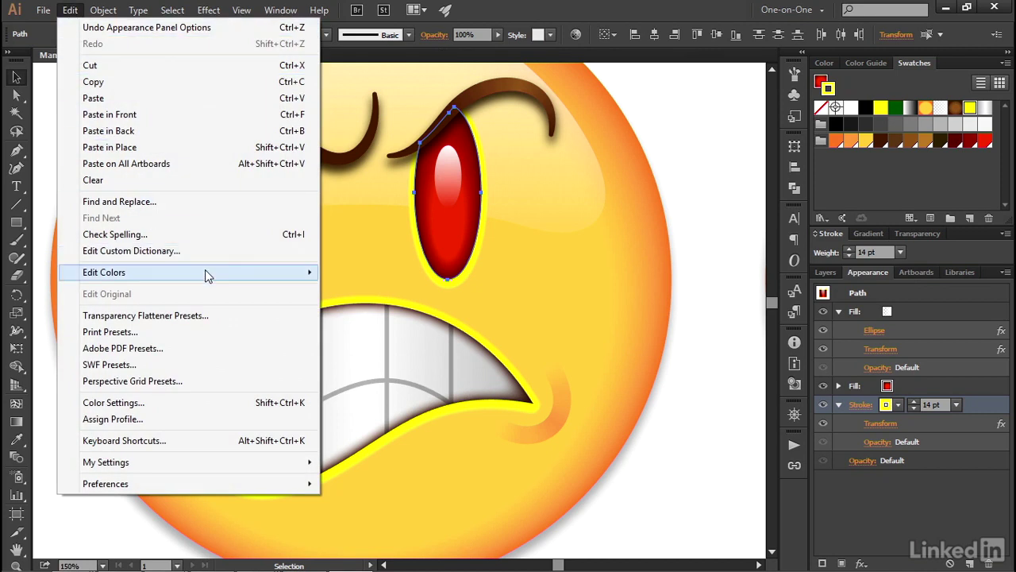
pyautogui.moveTo(208, 274)
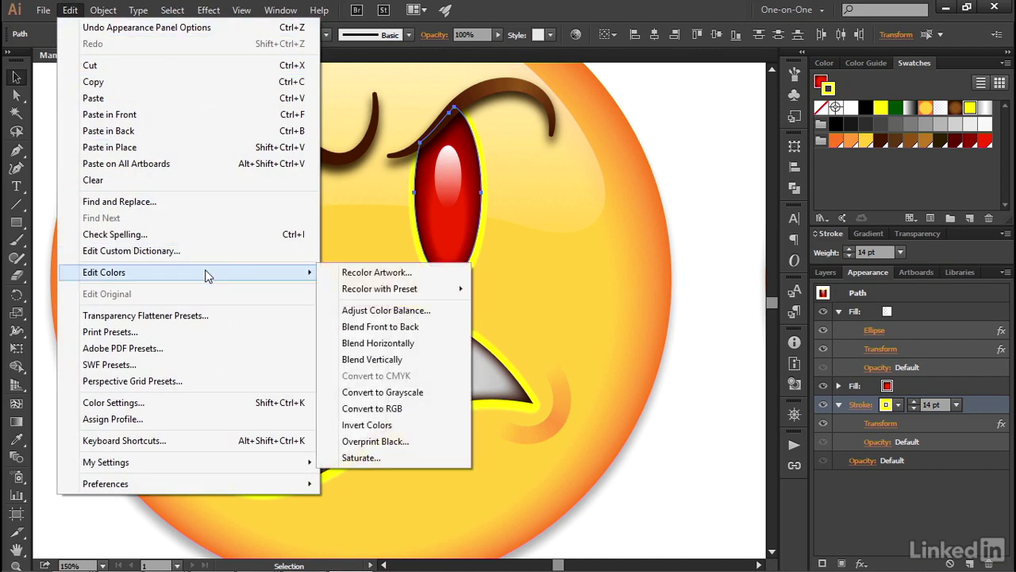
pyautogui.click(425, 273)
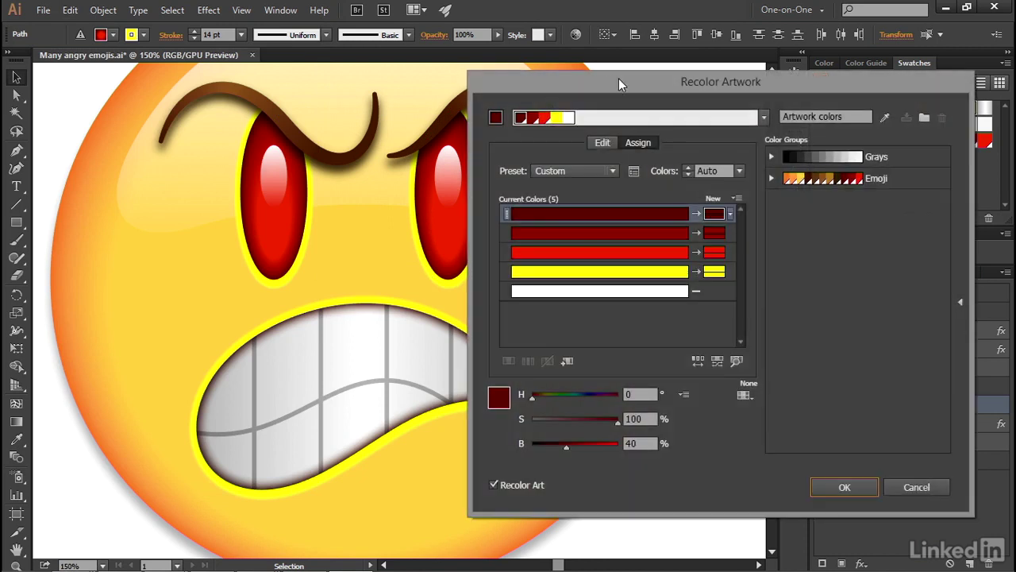
pyautogui.moveTo(618, 78); pyautogui.dragTo(388, 84)
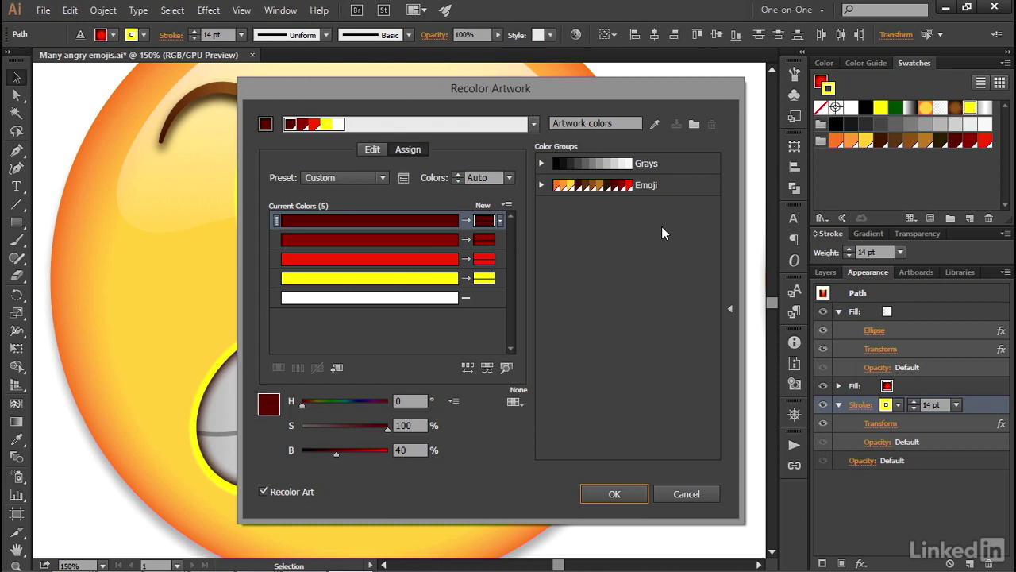
# Step: Hide the Color Groups storage and drag Recolor Artwork to the right of the canvas
pyautogui.click(730, 309)
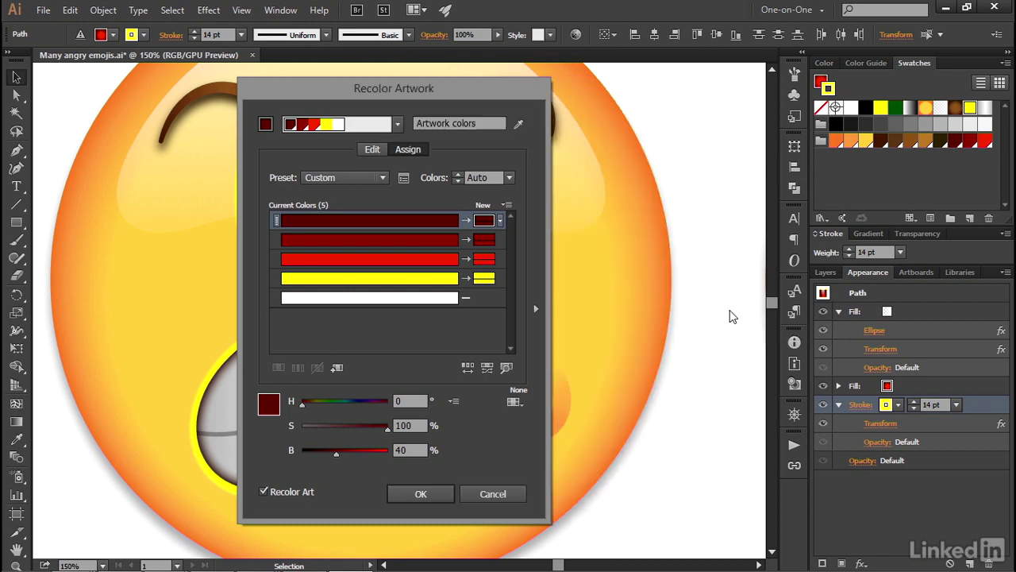
pyautogui.moveTo(297, 93); pyautogui.dragTo(614, 77)
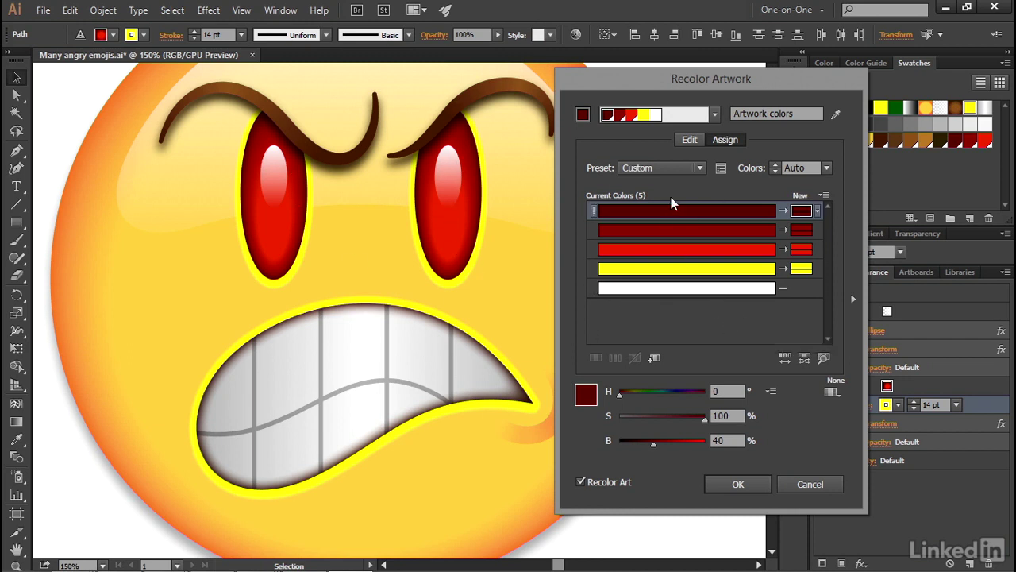
pyautogui.click(721, 168)
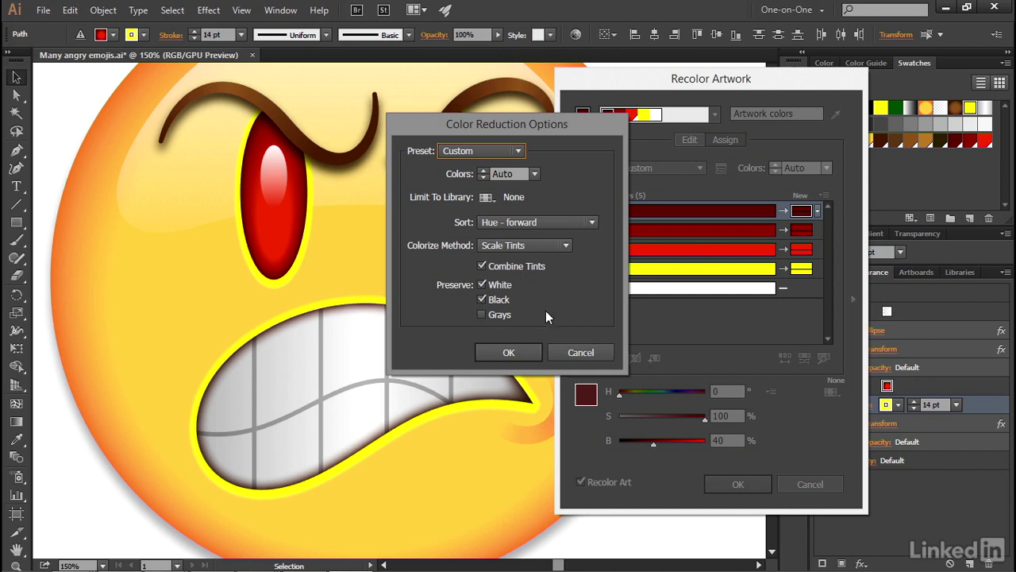
pyautogui.click(554, 352)
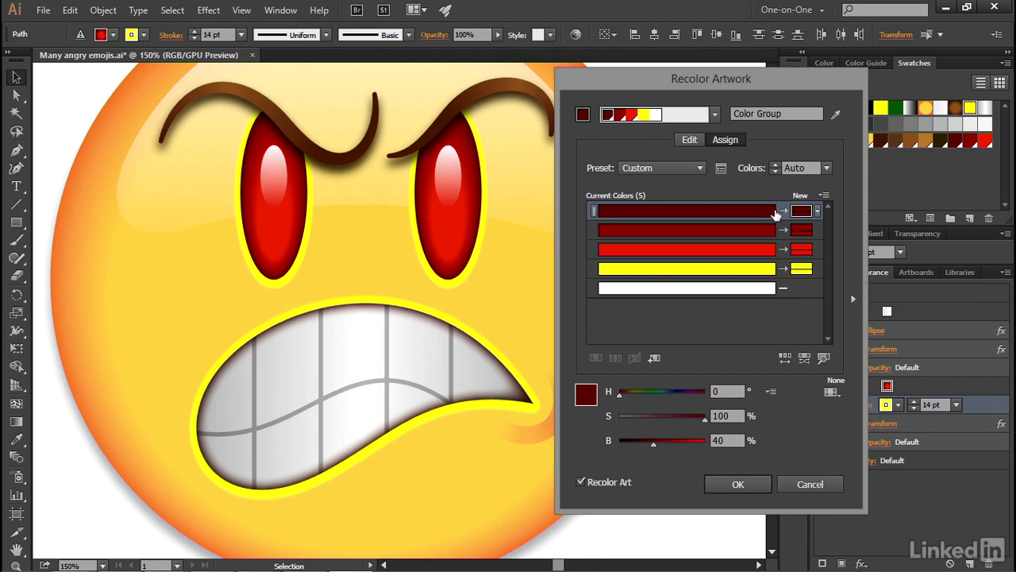
# Step: Exclude white from recolouring and map the darkest red to the Brown 1 swatch
pyautogui.click(784, 286)
pyautogui.doubleClick(800, 212)
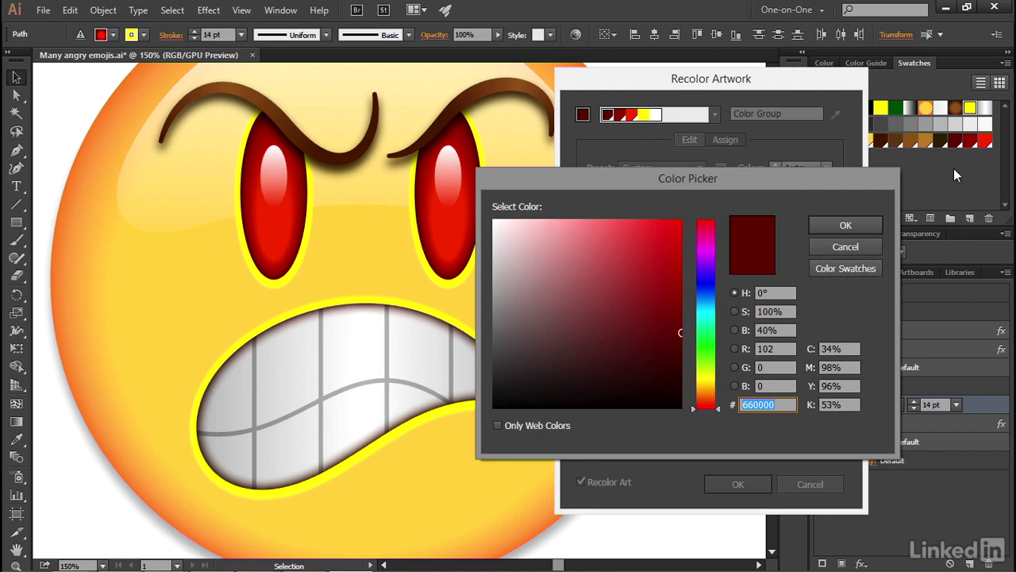
pyautogui.click(831, 269)
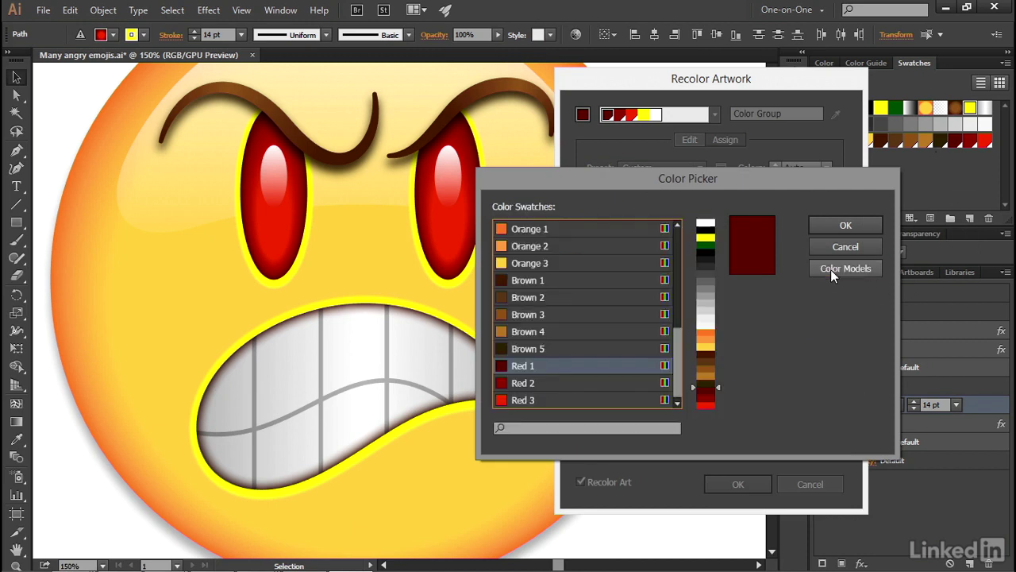
pyautogui.click(587, 284)
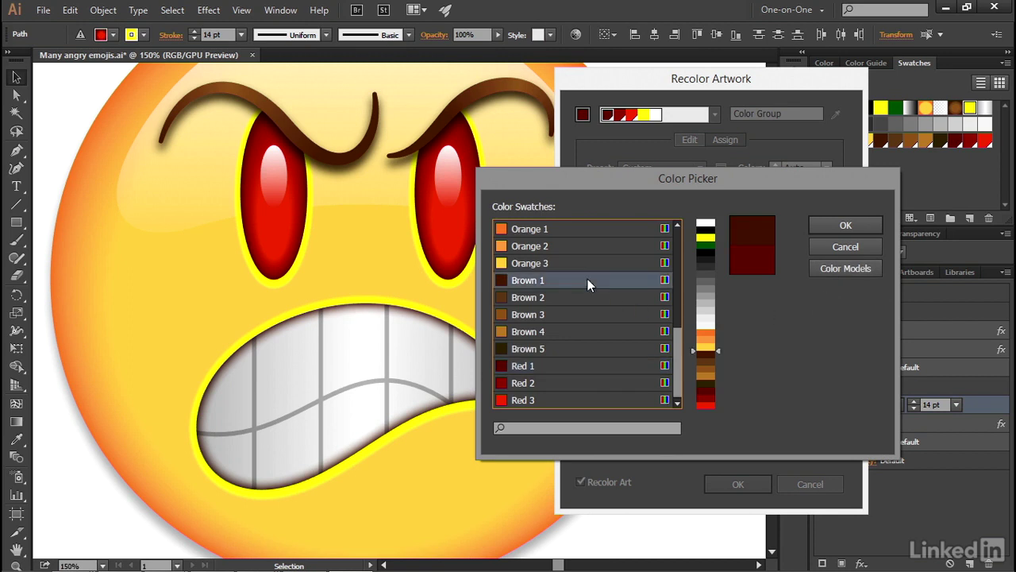
pyautogui.click(828, 226)
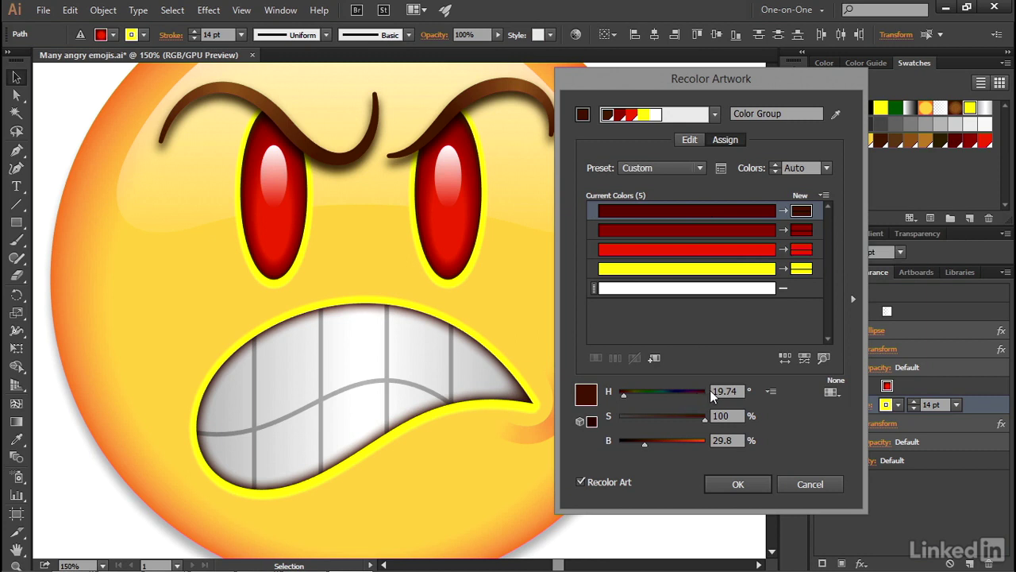
# Step: Switch the colour sliders to HSB and set the darkest red to H 240, B 40
pyautogui.click(770, 394)
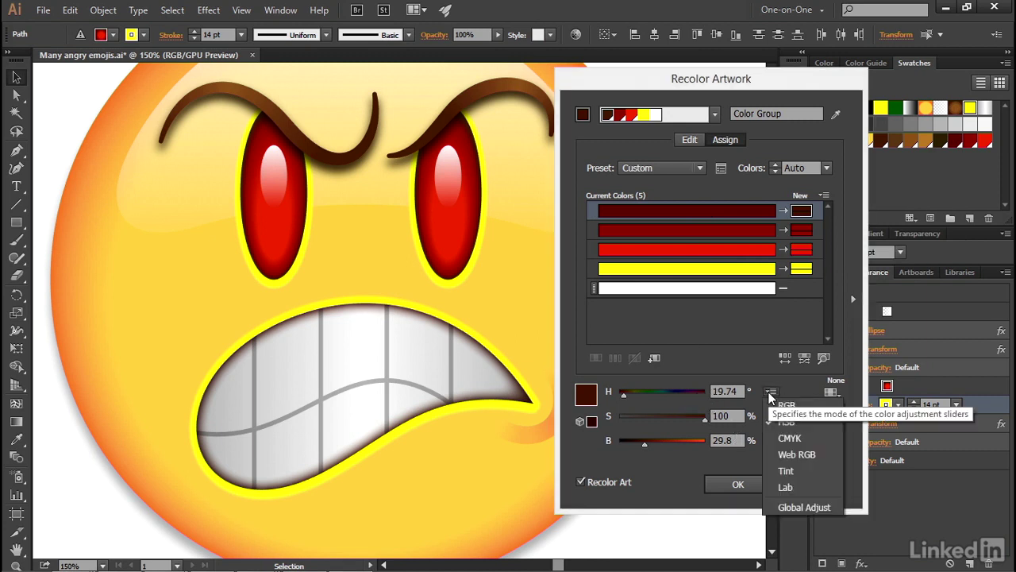
pyautogui.click(822, 429)
pyautogui.doubleClick(729, 392)
pyautogui.write('240')
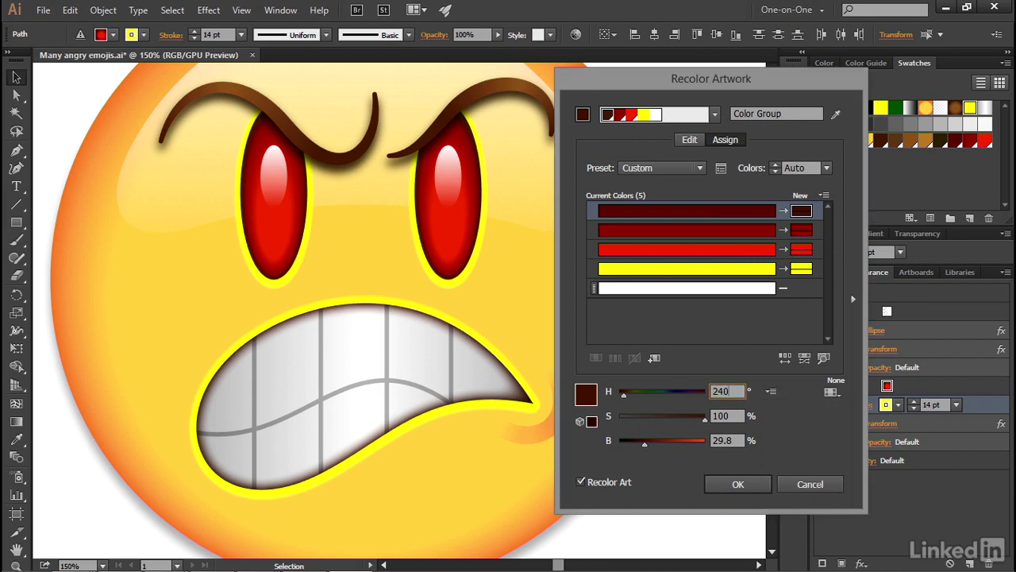
pyautogui.press('Tab')
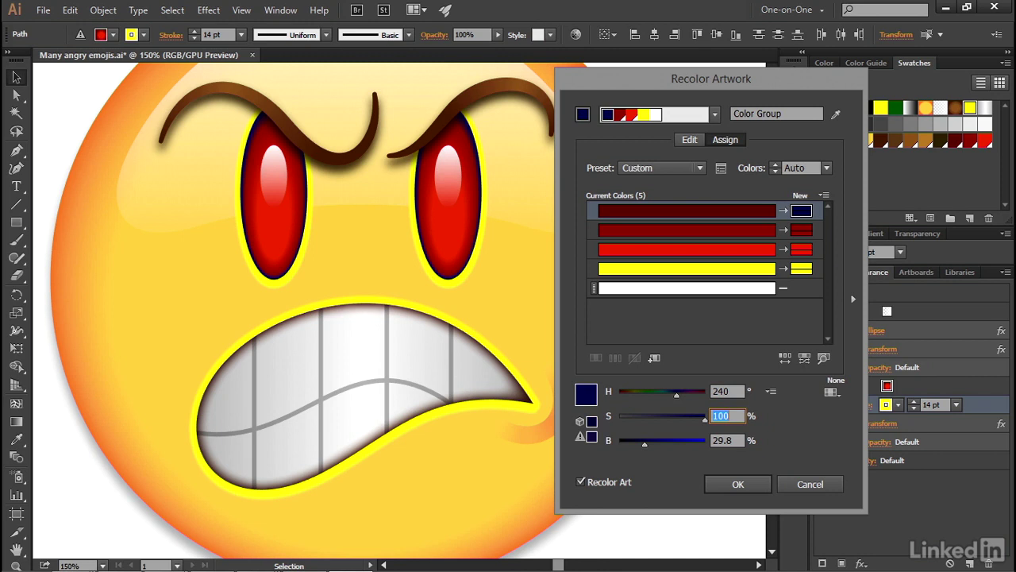
pyautogui.press('Tab')
pyautogui.write('40')
pyautogui.press('Tab')
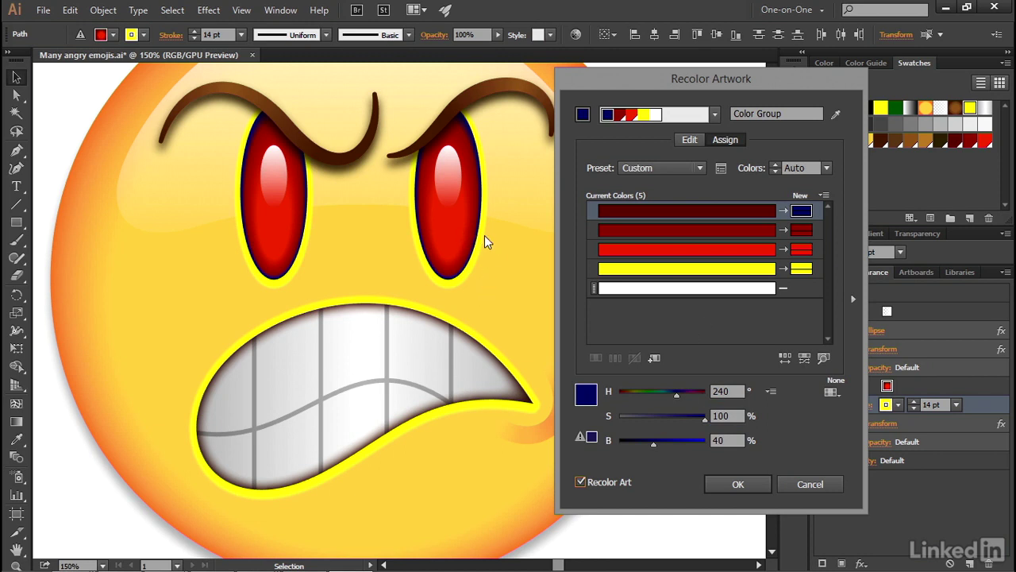
# Step: Change the second dark red's hue to 240 to make it dark blue
pyautogui.click(802, 230)
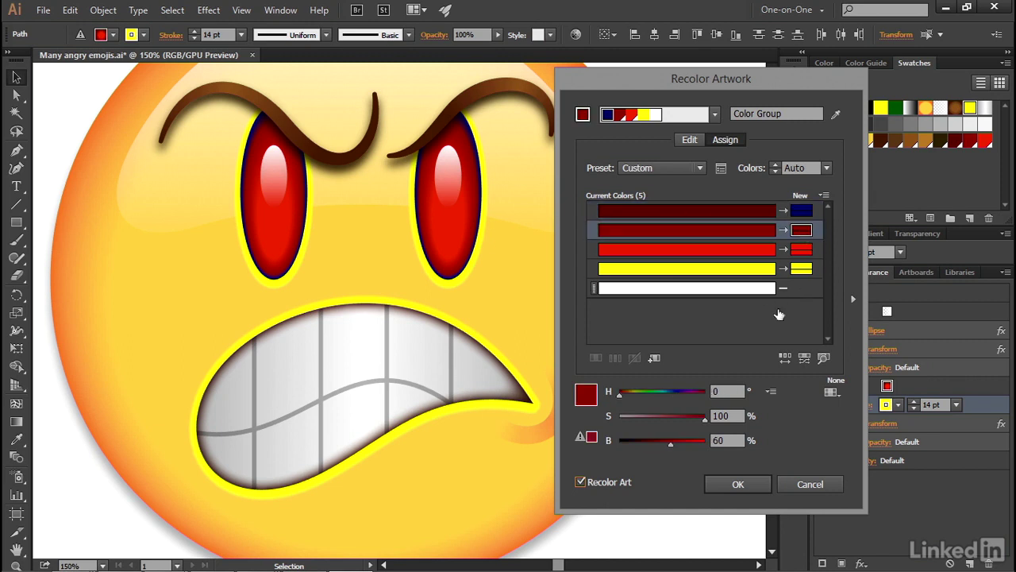
pyautogui.click(715, 391)
pyautogui.write('240')
pyautogui.press('Tab')
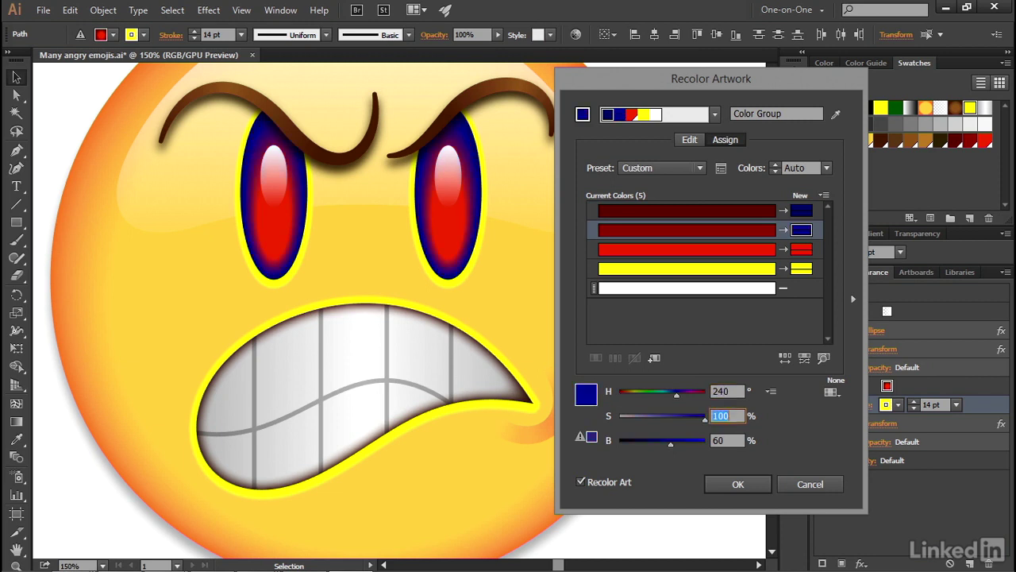
pyautogui.click(725, 415)
pyautogui.click(728, 441)
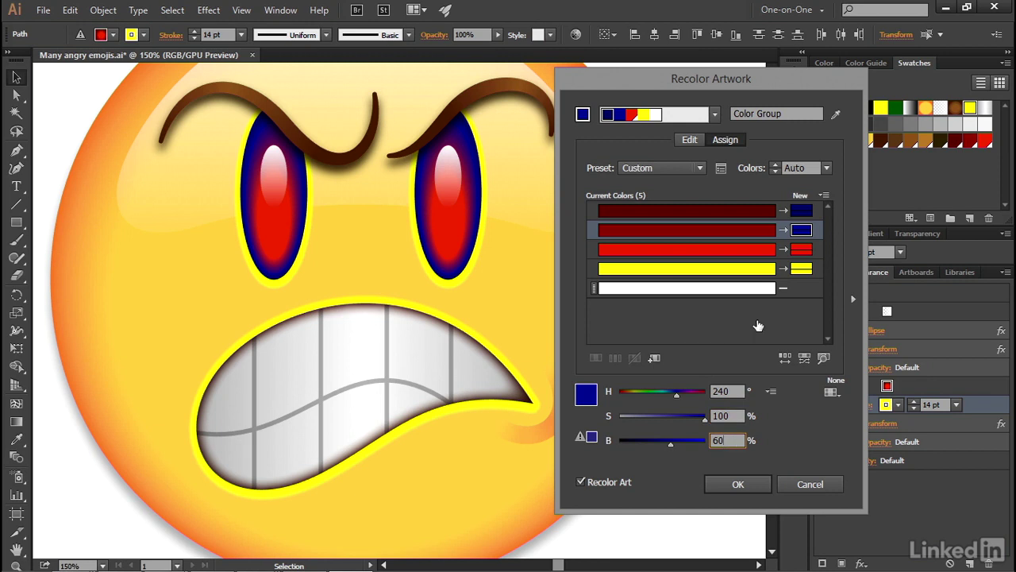
# Step: Change the bright red's hue to 210 for a lighter blue
pyautogui.click(806, 258)
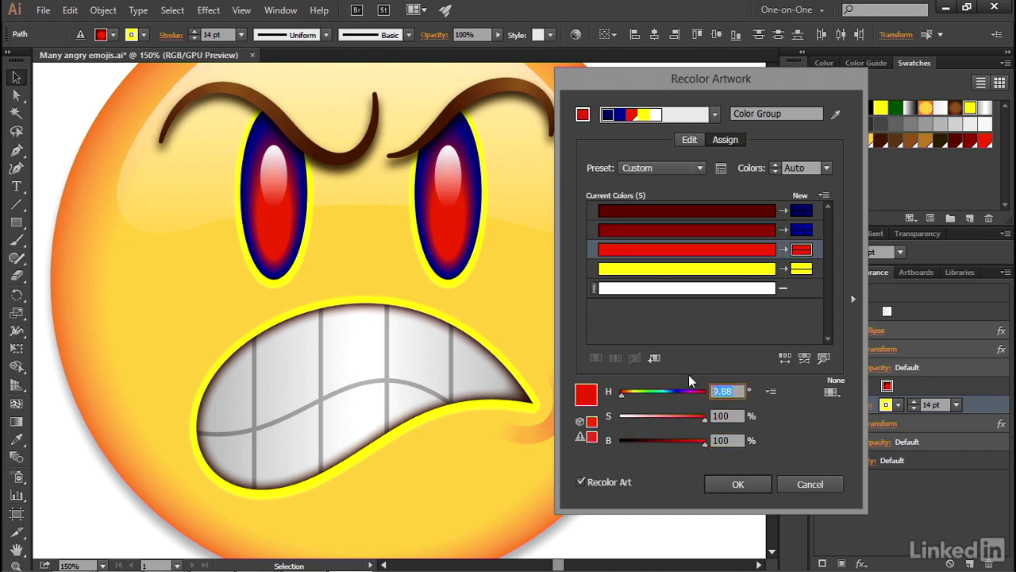
pyautogui.write('210')
pyautogui.press('Tab')
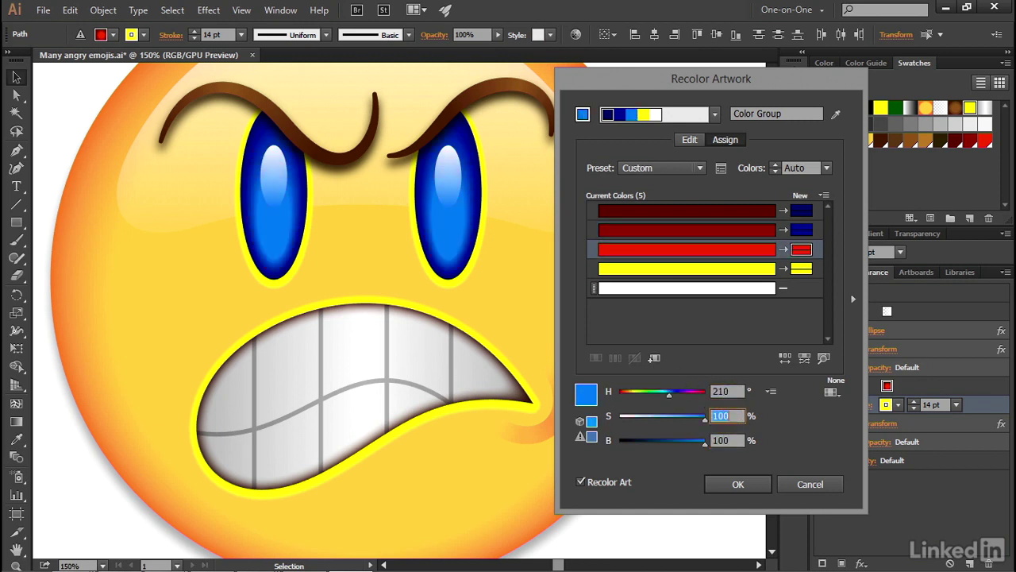
pyautogui.click(736, 415)
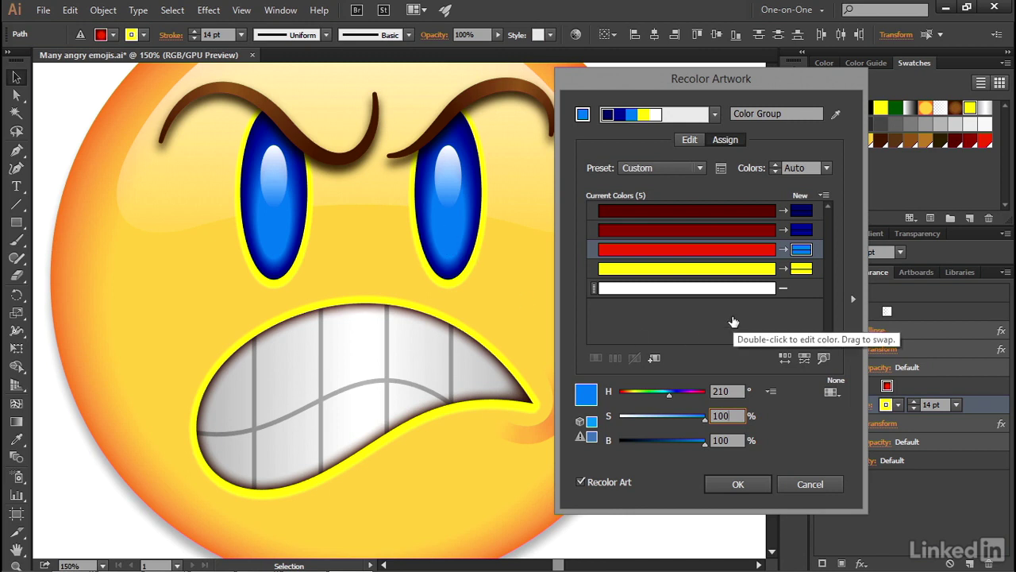
pyautogui.click(800, 271)
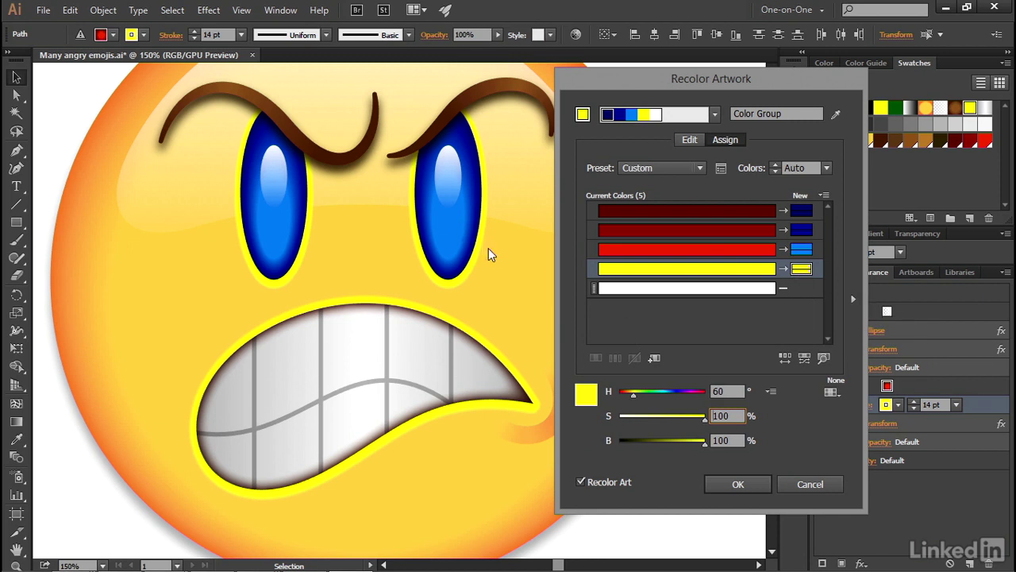
# Step: Set the yellow rim's hue to 0, then toggle Recolor Art off and on to compare
pyautogui.moveTo(723, 391); pyautogui.dragTo(688, 388)
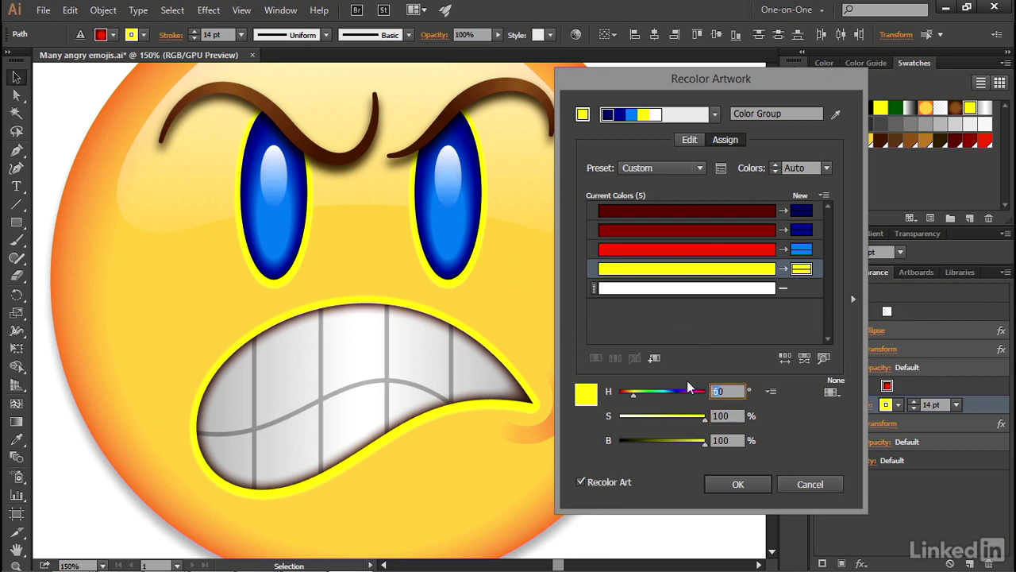
pyautogui.write('0')
pyautogui.press('Tab')
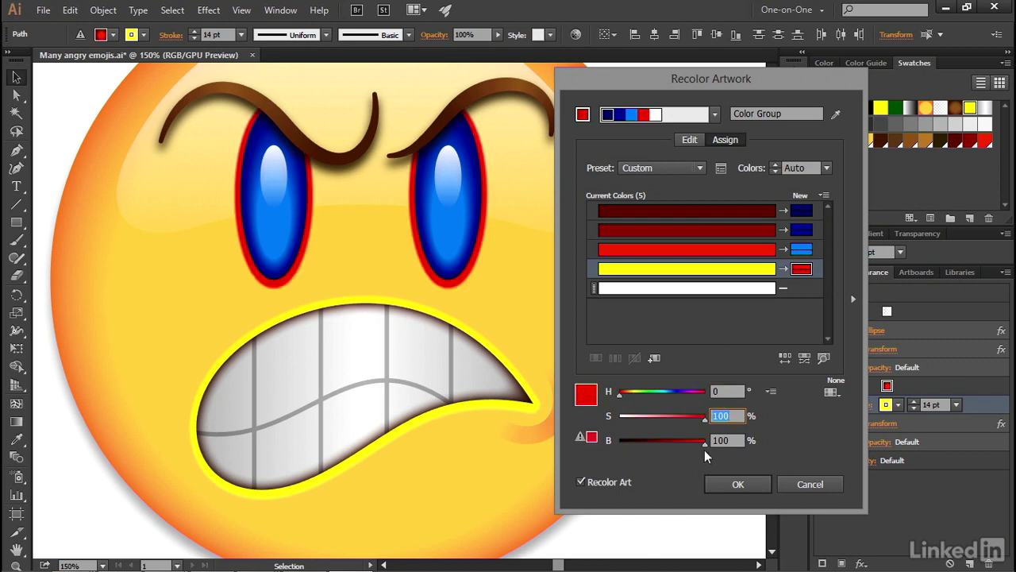
pyautogui.click(590, 483)
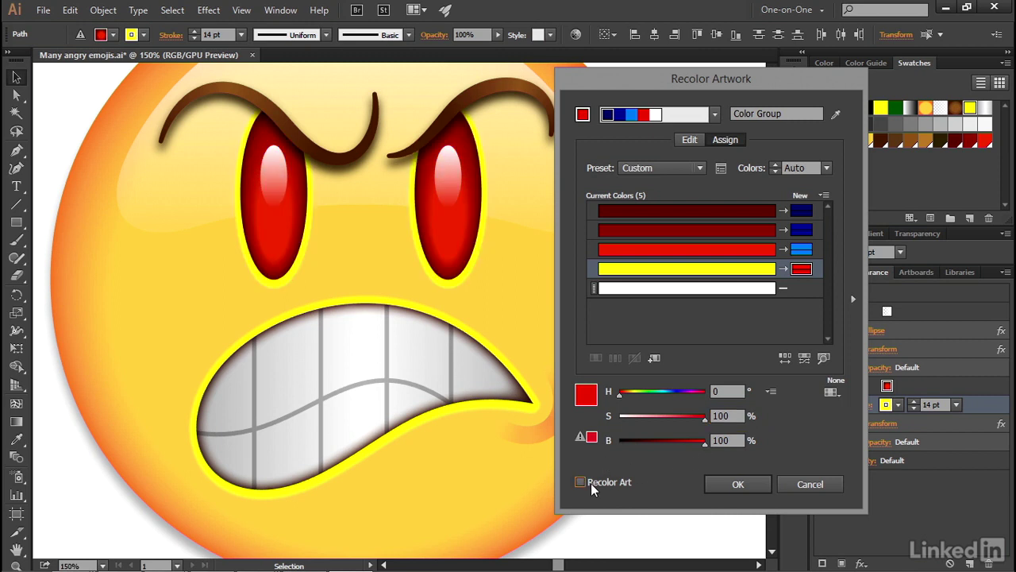
pyautogui.click(591, 483)
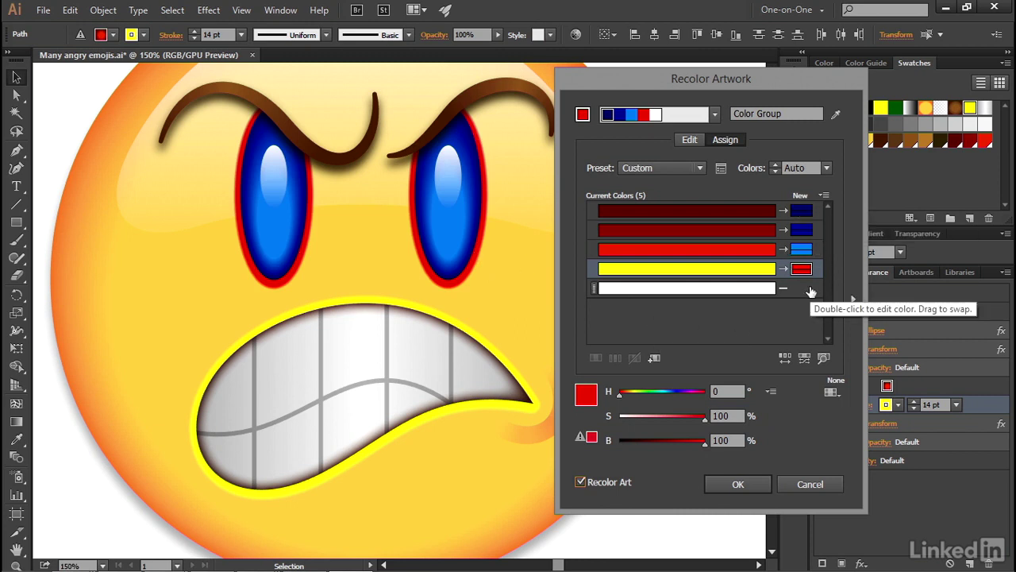
# Step: Save the new colours as a colour group named 'Blue eyes' and apply the recolouring
pyautogui.click(854, 300)
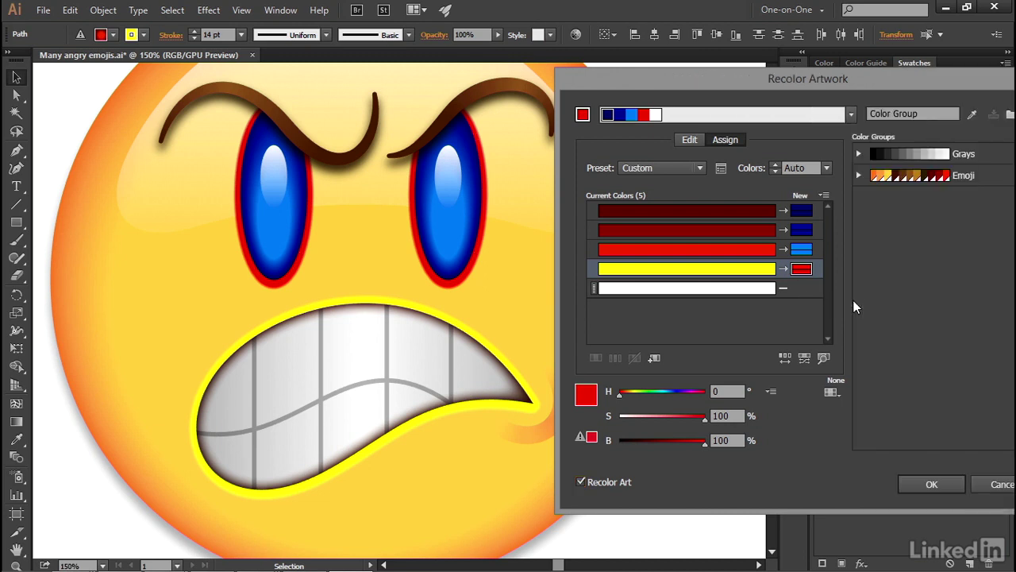
pyautogui.moveTo(766, 78); pyautogui.dragTo(692, 78)
pyautogui.click(838, 113)
pyautogui.doubleClick(838, 114)
pyautogui.write('Blue eyes')
pyautogui.click(938, 115)
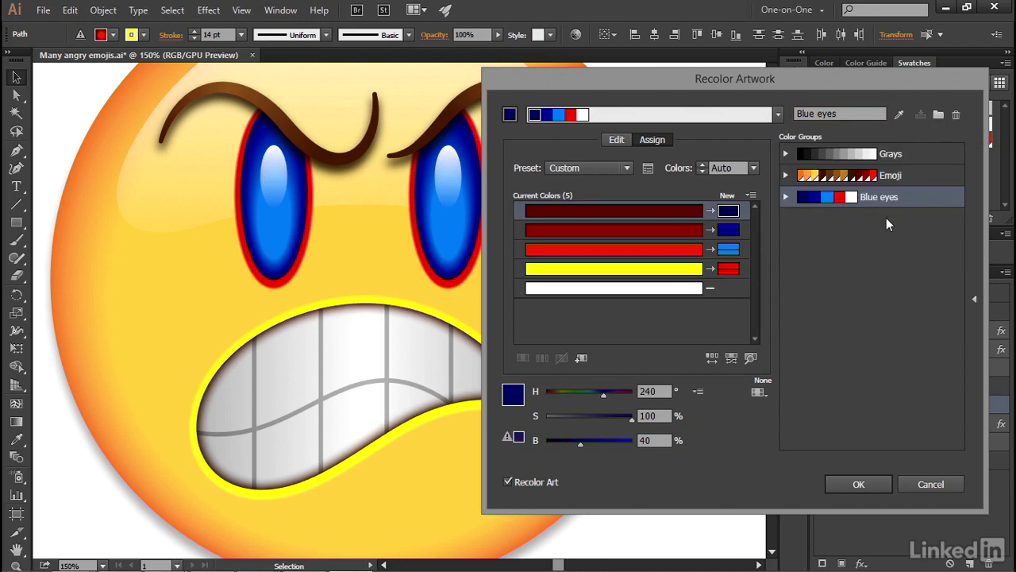
pyautogui.click(878, 484)
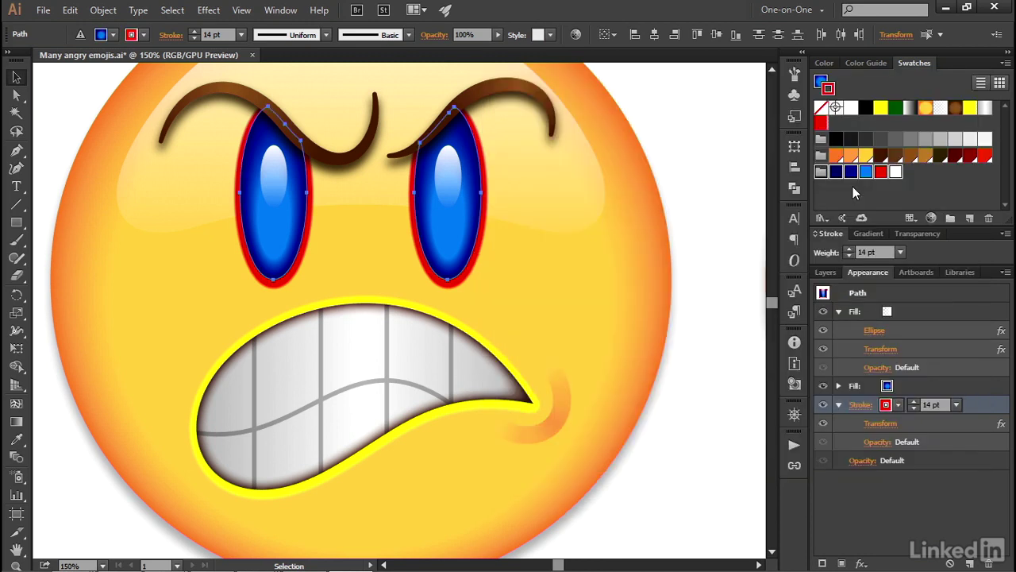
# Step: Deselect all, then delete the white swatch from the Blue eyes group
pyautogui.click(675, 144)
pyautogui.click(897, 174)
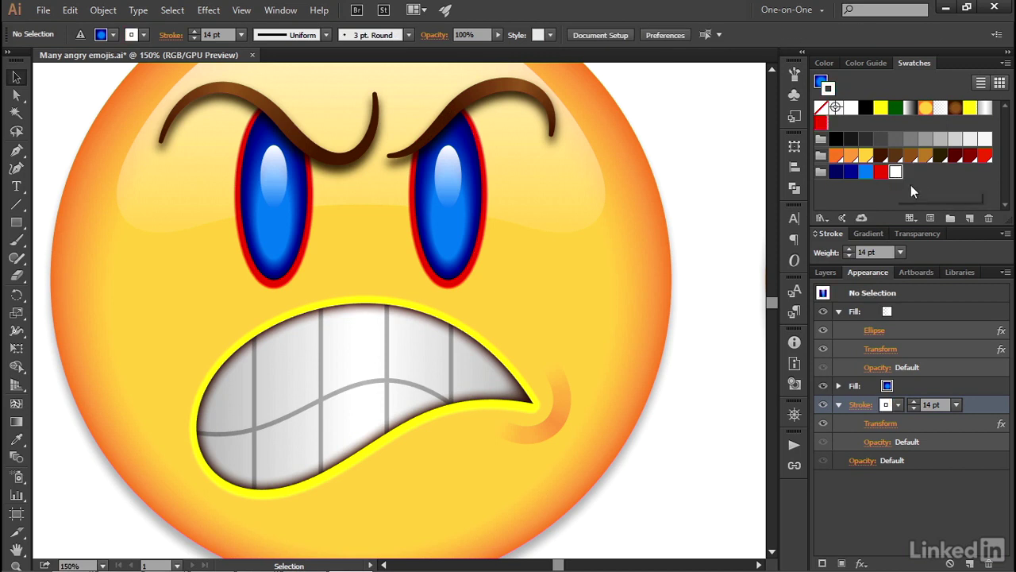
pyautogui.click(987, 222)
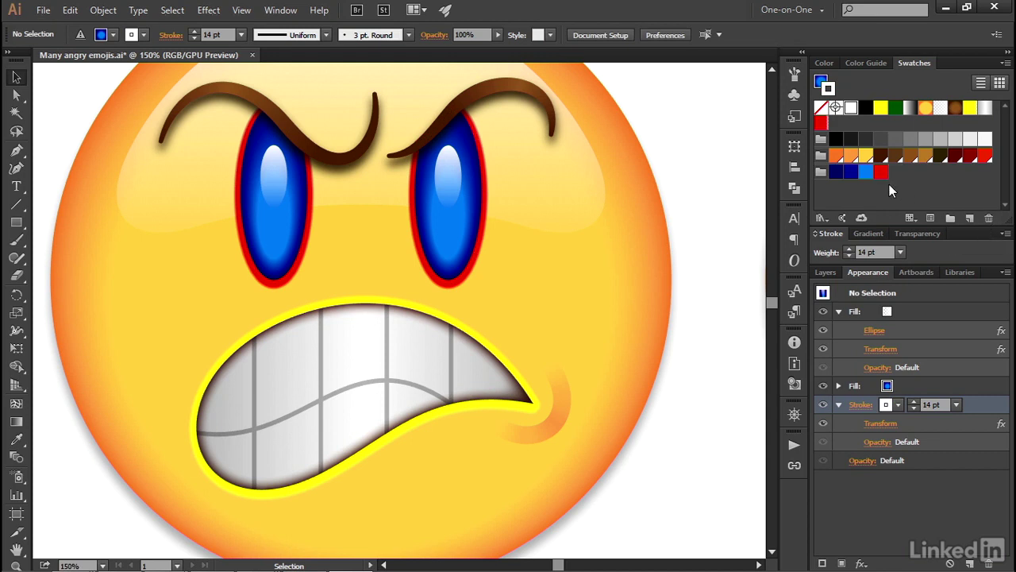